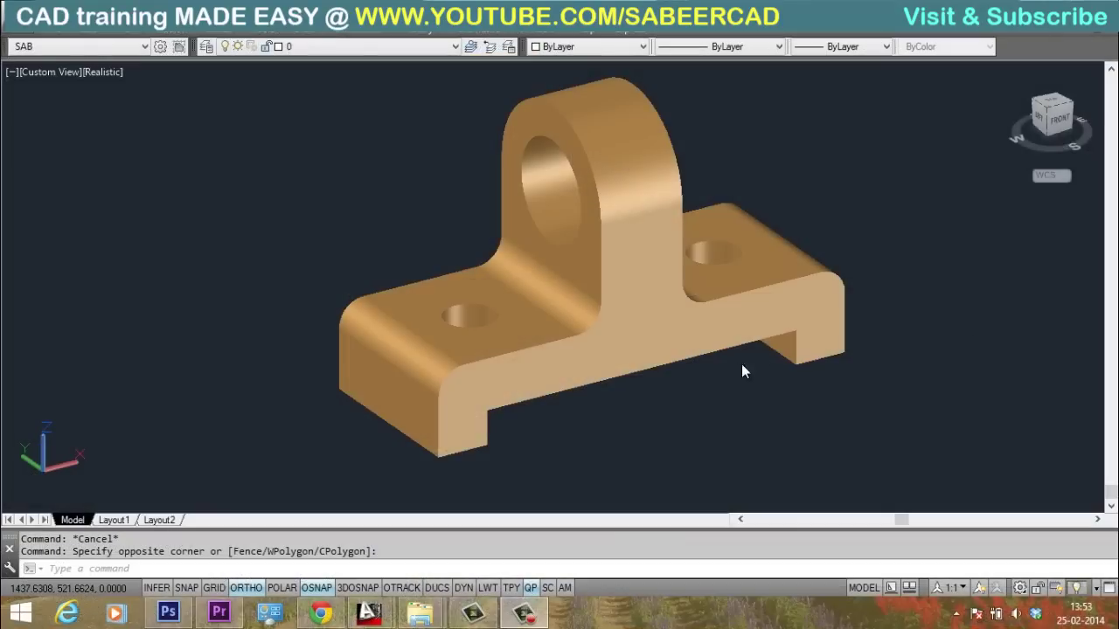
Run MASSPROP on the whole bracket solid, reporting mass and volume of 75684.2477.
left_click(535, 308)
scroll(535, 308, "up", 3)
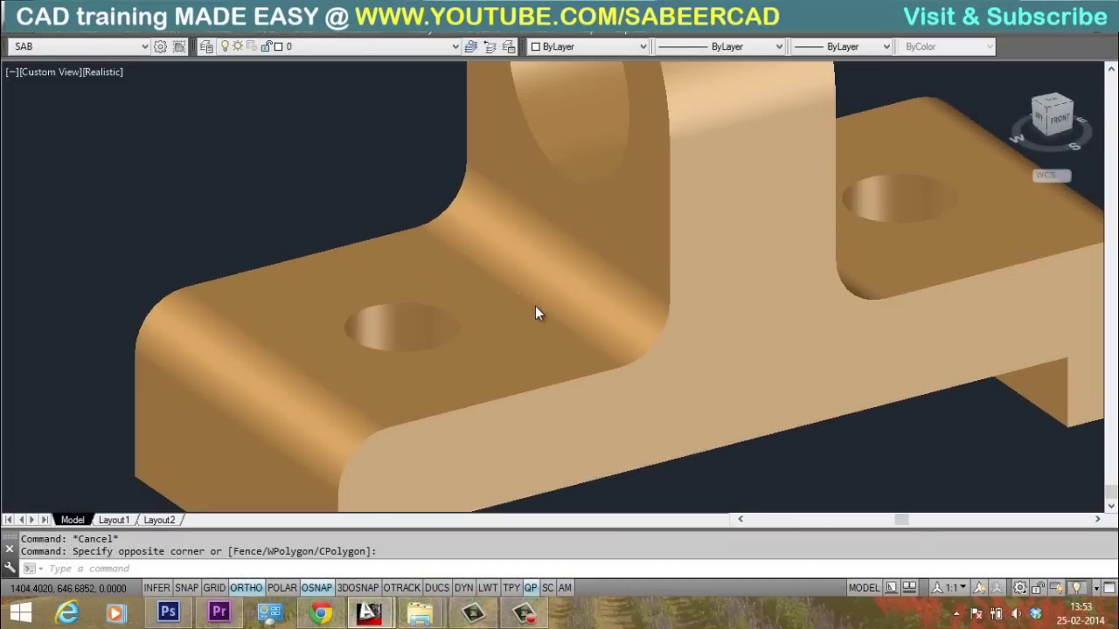
scroll(535, 308, "down", 4)
middle_click_drag(575, 289, 607, 342, "shift")
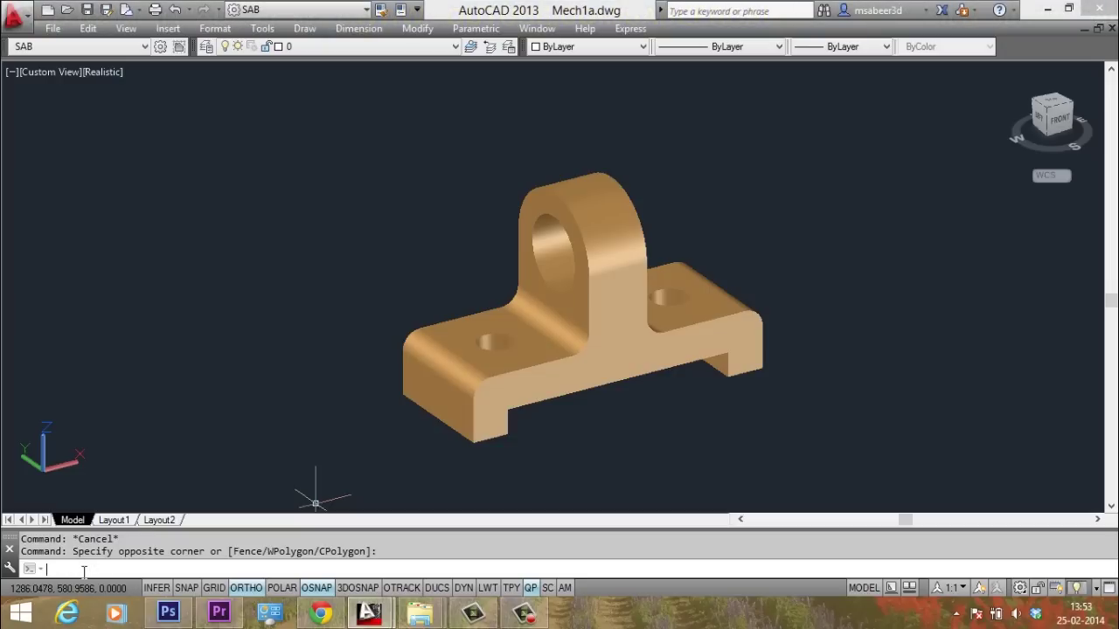
type("MASSPROP")
key("Return")
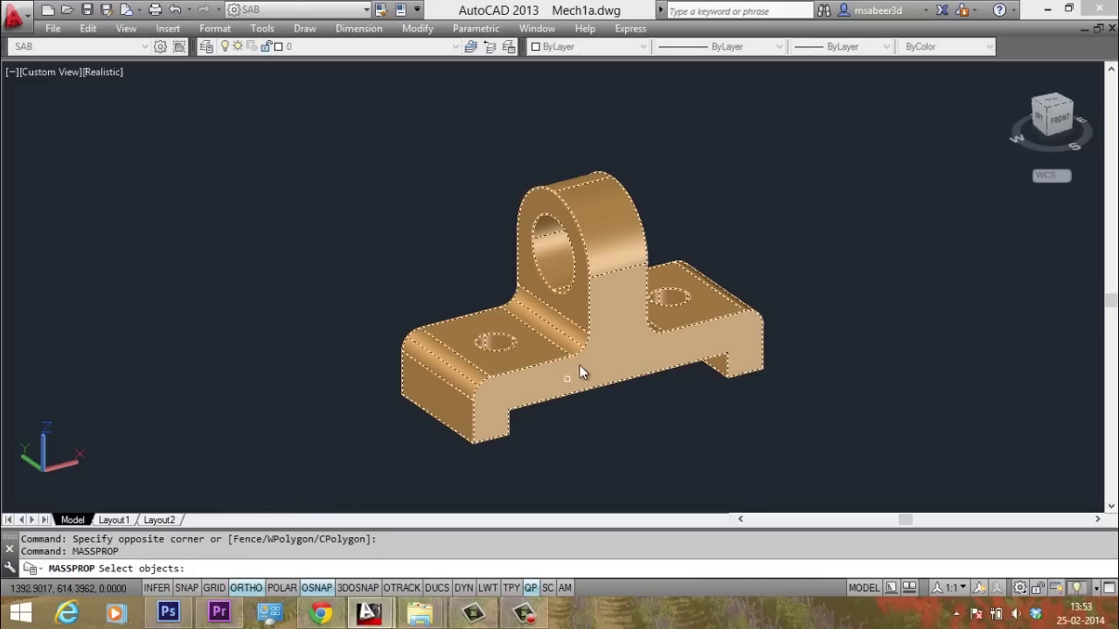
left_click(582, 357)
key("Return")
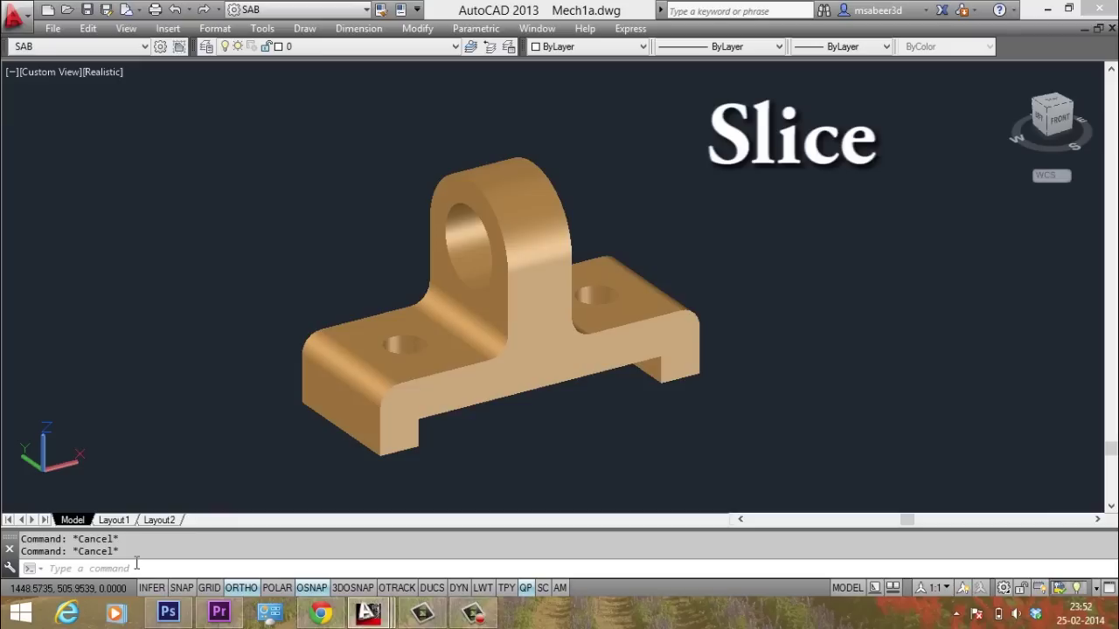
Start SLICE on the bracket solid, choosing the 3points plane option.
left_click(131, 570)
type("slice")
key("Return")
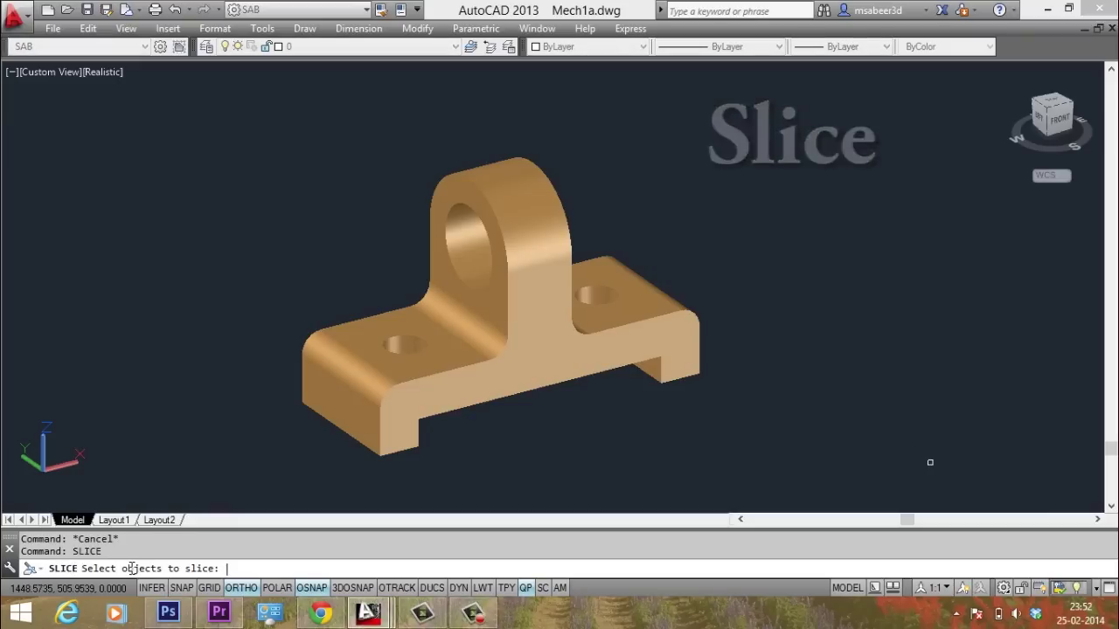
left_click(657, 316)
key("Return")
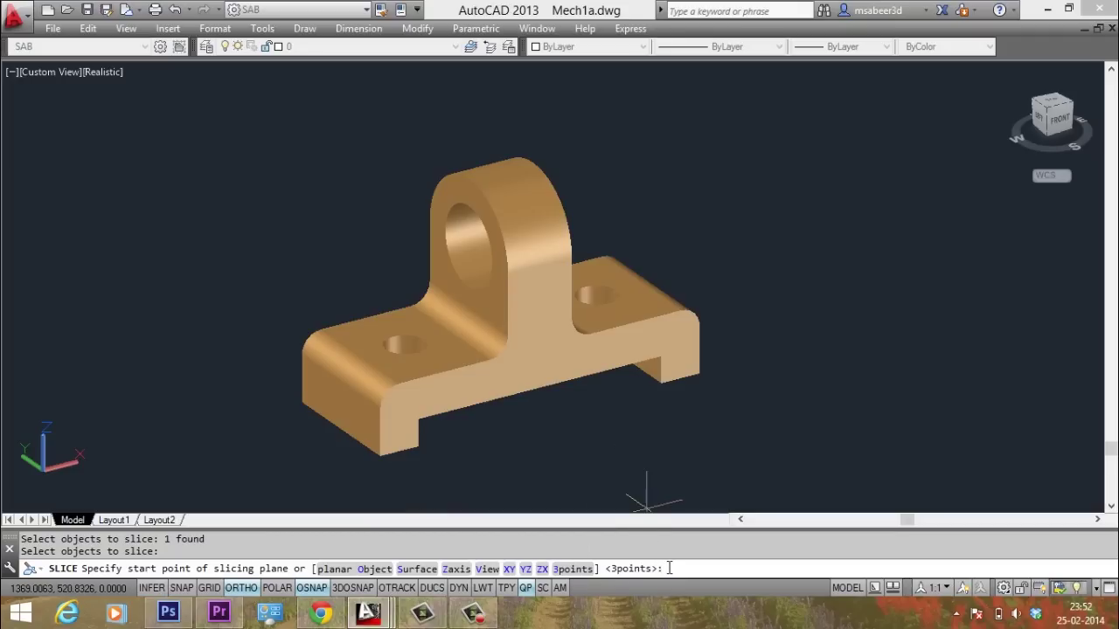
key("Return")
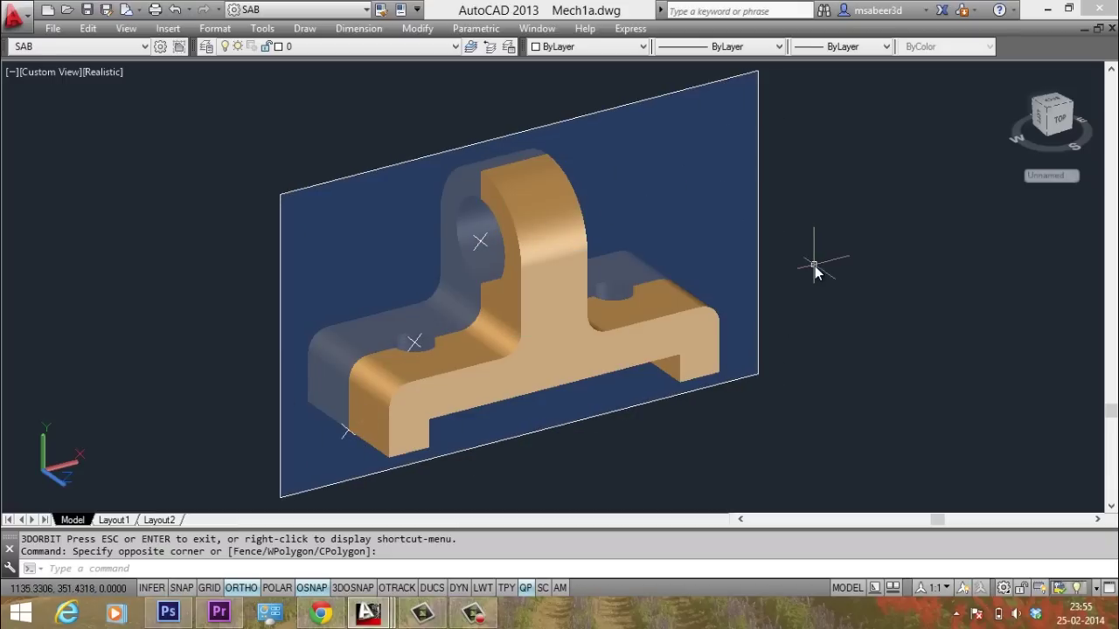
Orbit the view so the bracket and its cutting plane are seen nearly face-on.
left_click(150, 568)
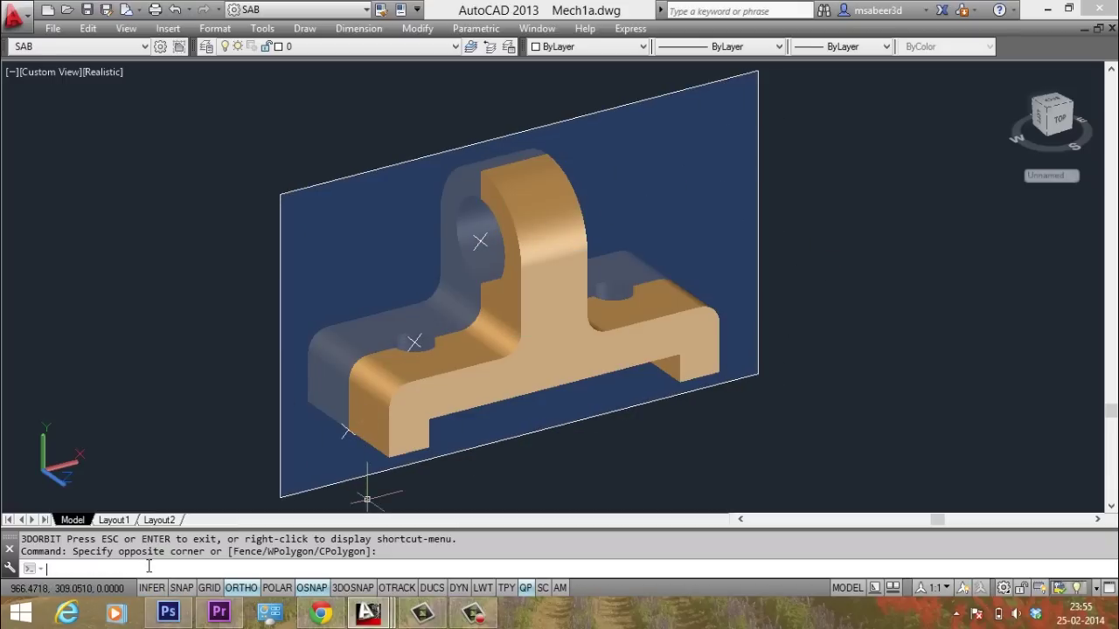
type("ORBIT")
key("Return")
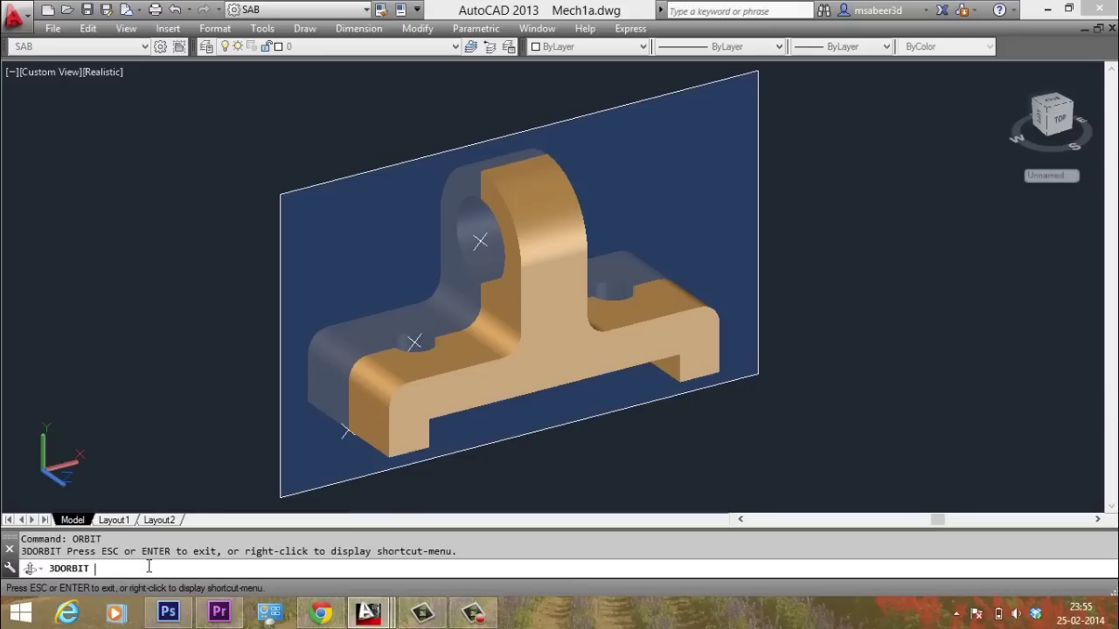
left_click_drag(512, 329, 699, 280)
right_click(702, 280)
left_click(734, 287)
left_click(804, 393)
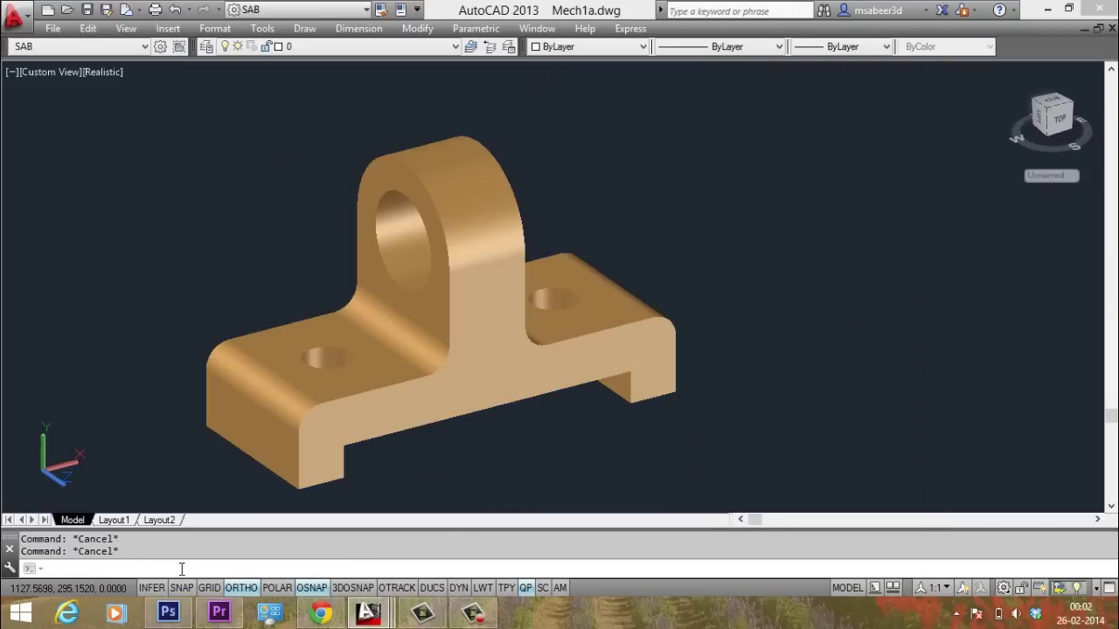
Slice the bracket through the bottom-edge midpoint, base hole centre and upright hole centre, keeping both halves.
type("SLICE")
key("Return")
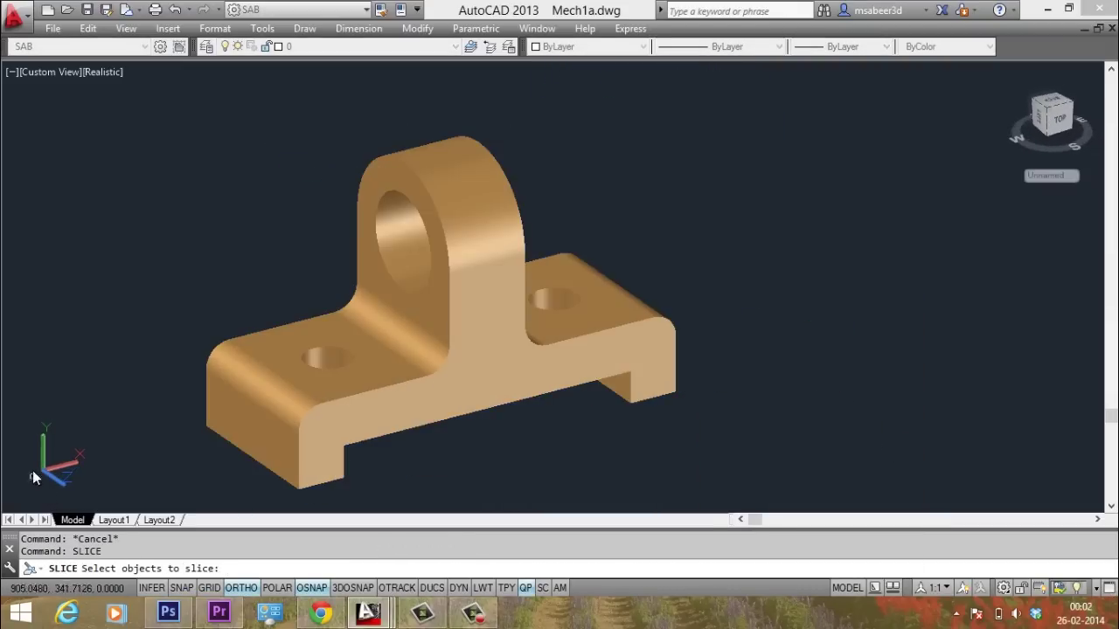
left_click(425, 376)
key("Return")
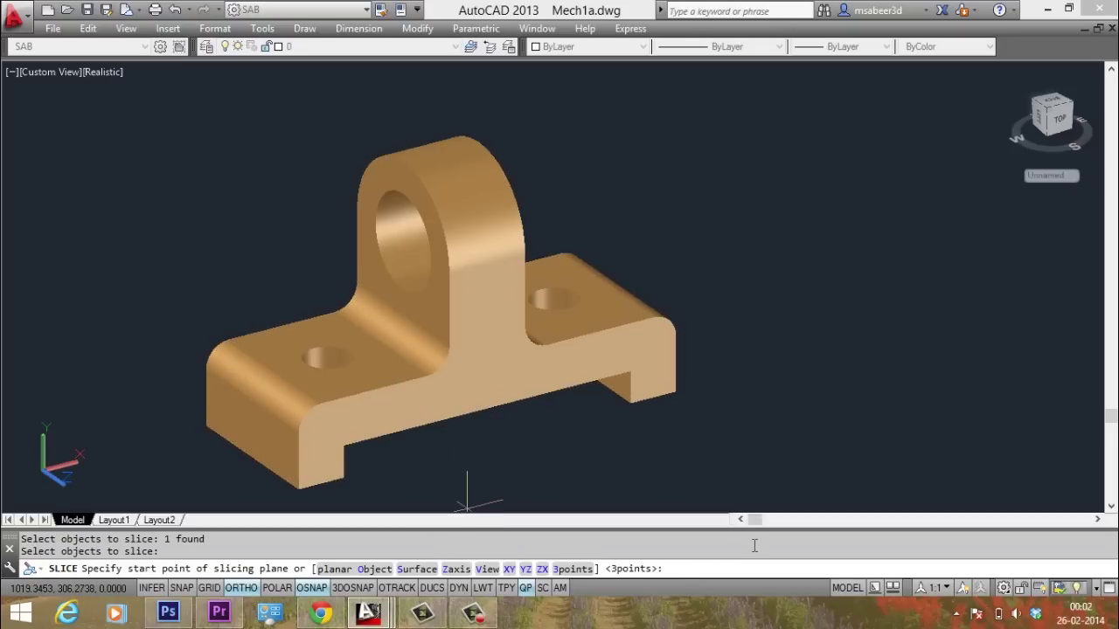
key("Return")
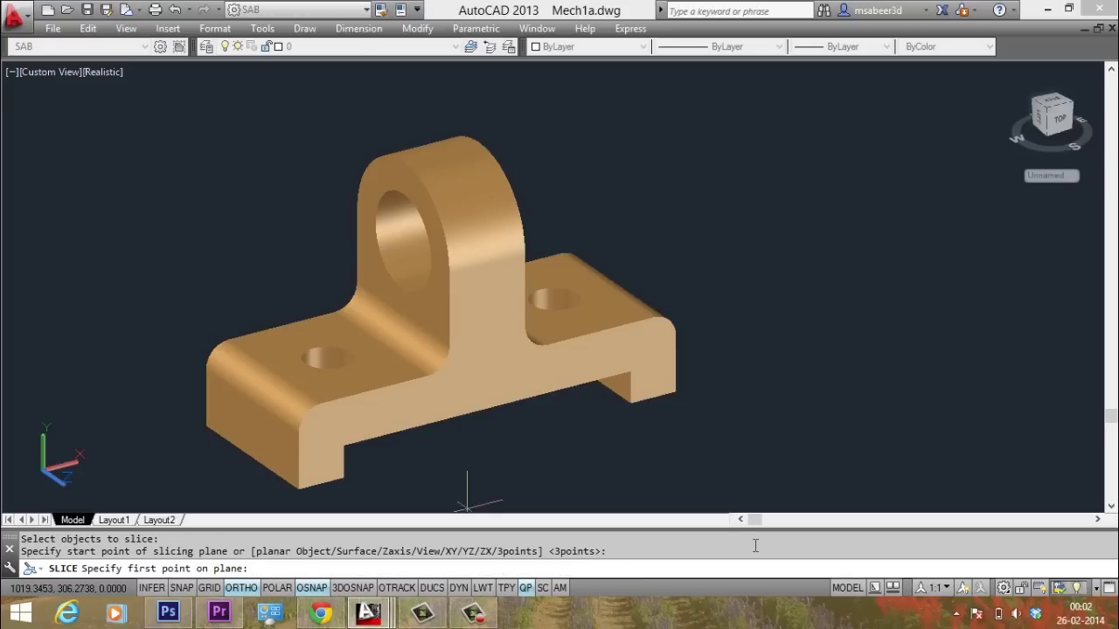
left_click(249, 461)
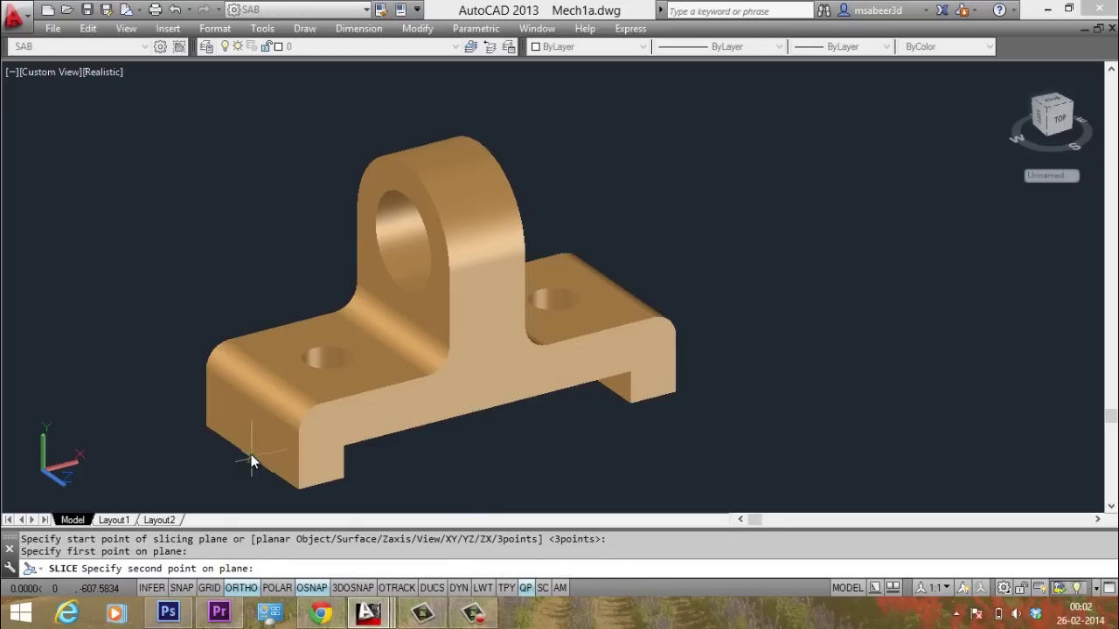
left_click(321, 359)
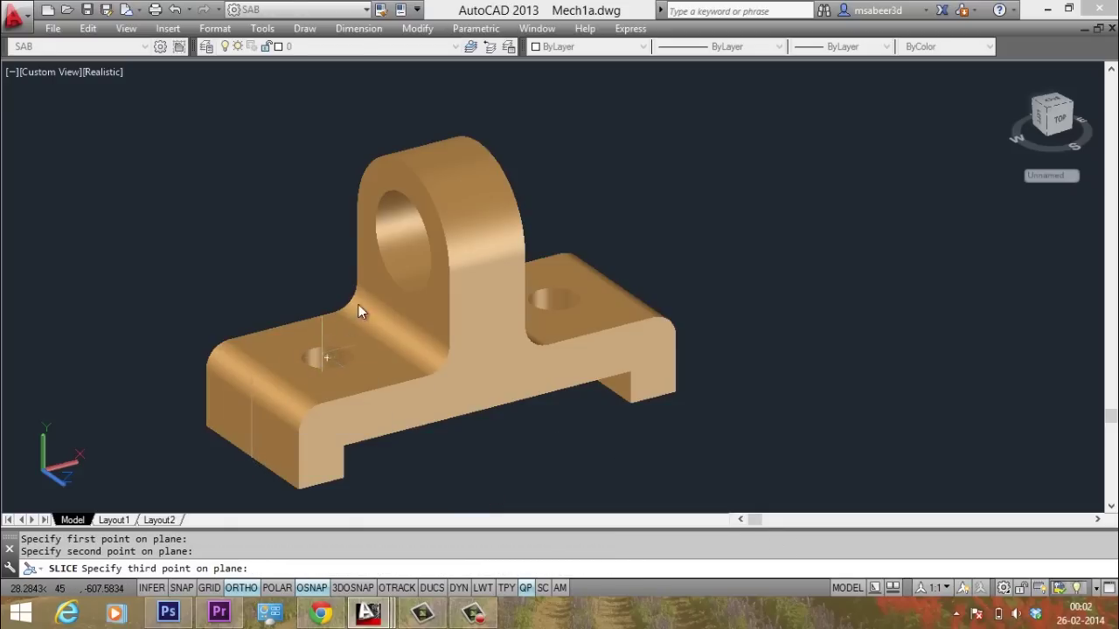
left_click(422, 212)
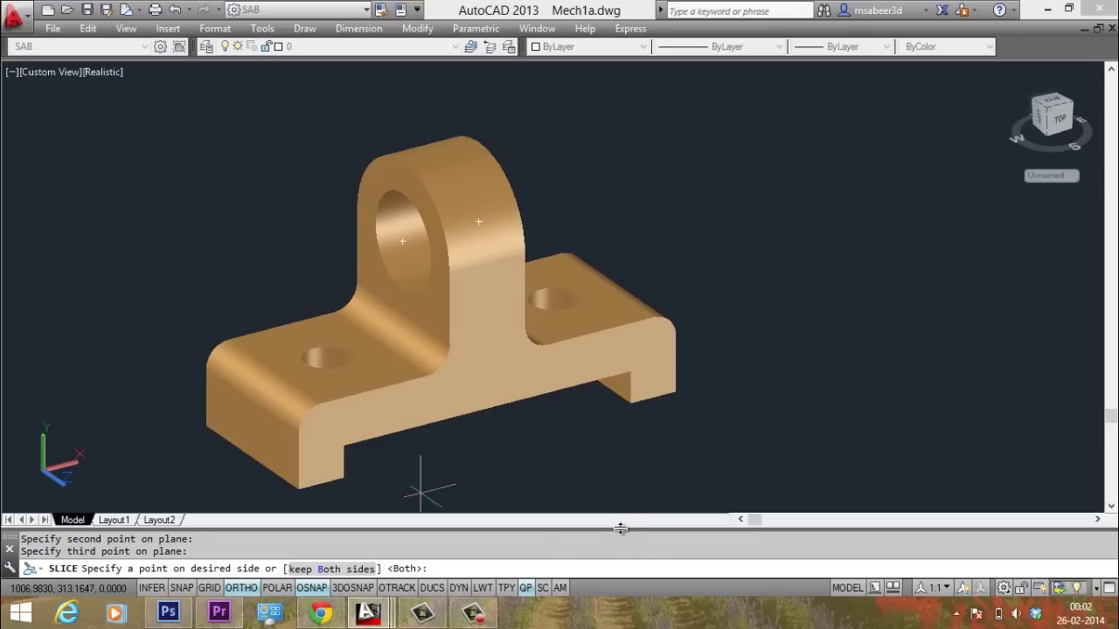
key("Return")
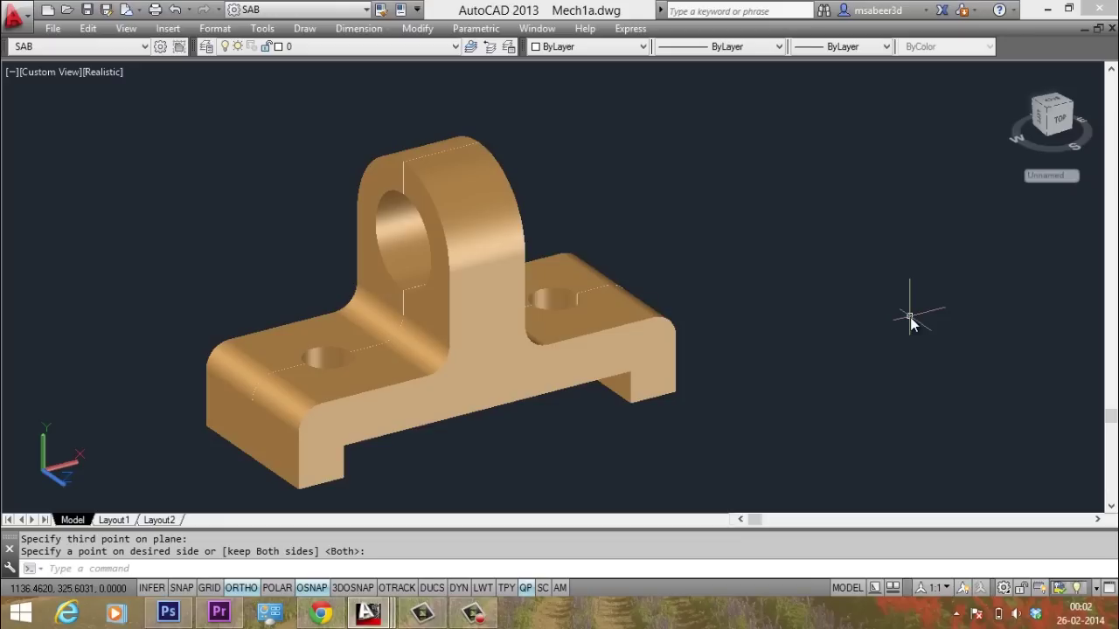
Move one sliced half off to the right and pan to frame both halves.
type("m")
key("Return")
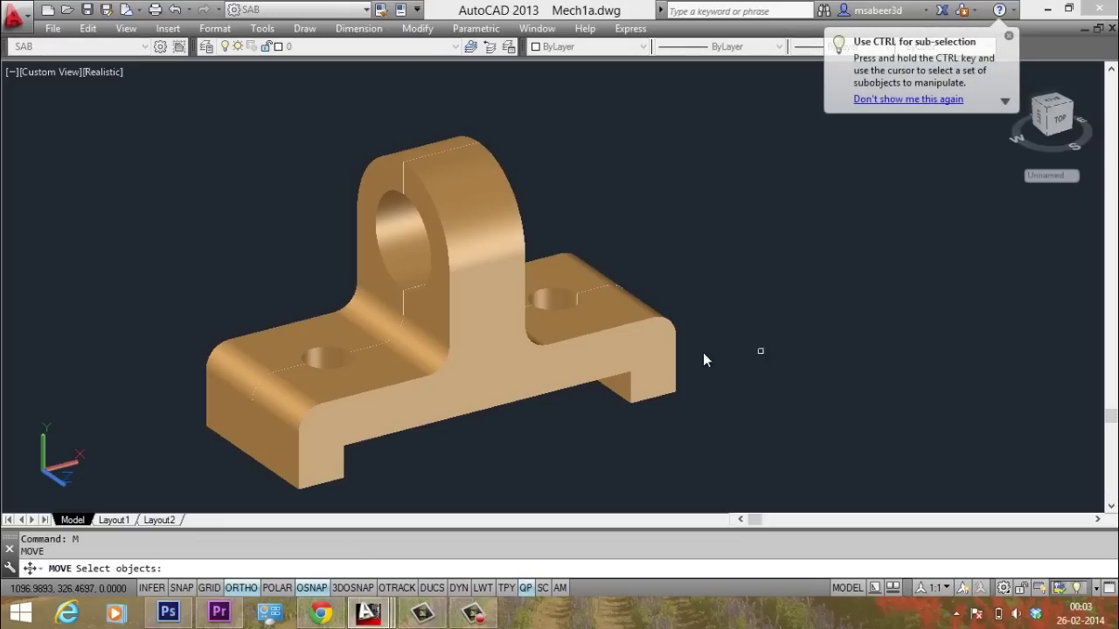
left_click(637, 327)
key("Return")
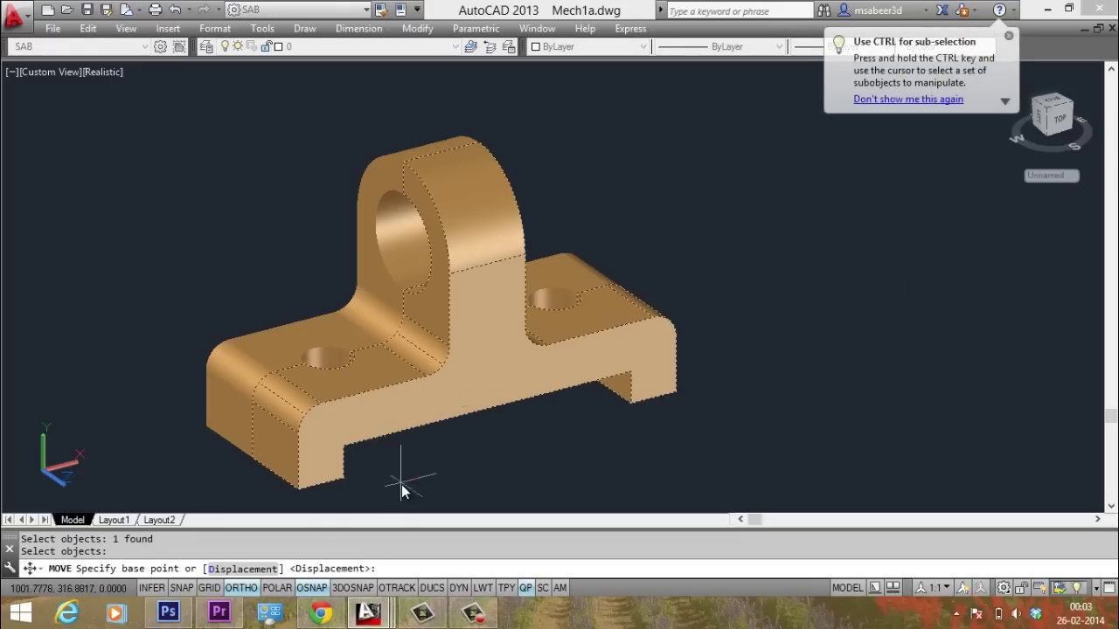
left_click(402, 482)
left_click(817, 414)
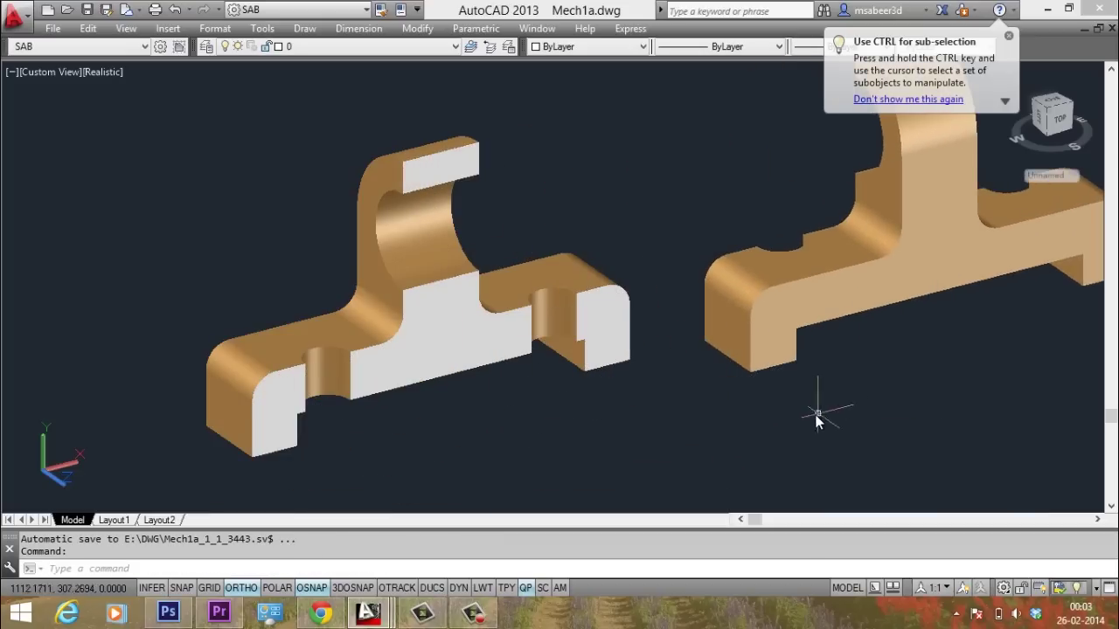
middle_click_drag(811, 380, 632, 440)
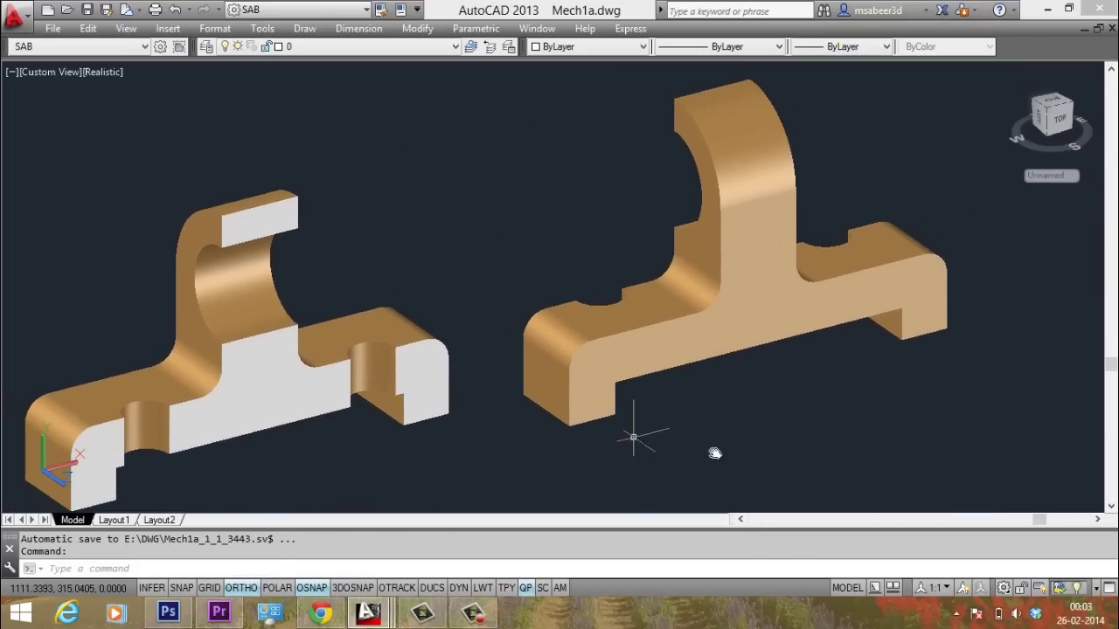
left_click(778, 441)
left_click(750, 462)
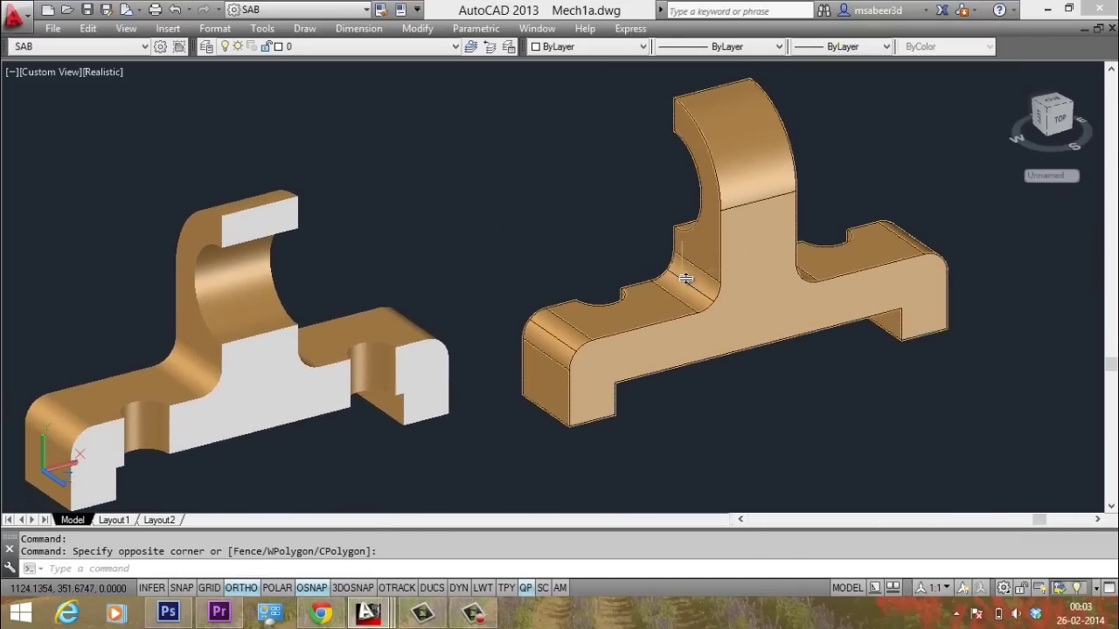
Run MASSPROP on the right half, reading volume 37842.1356, and close the listing with F2.
type("MASS")
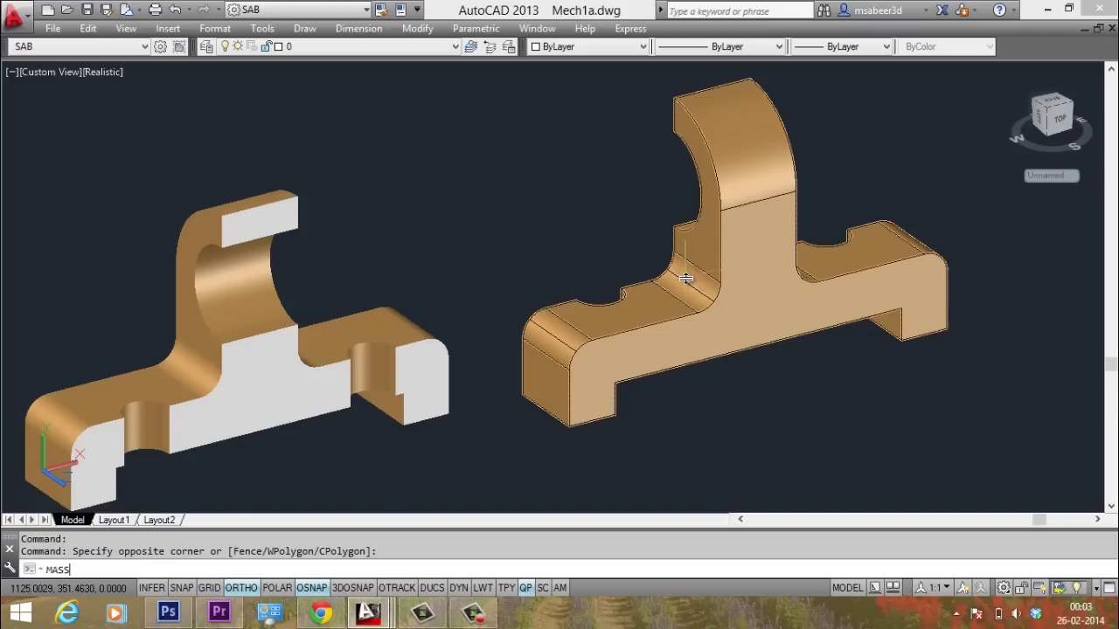
type("PROP")
key("Return")
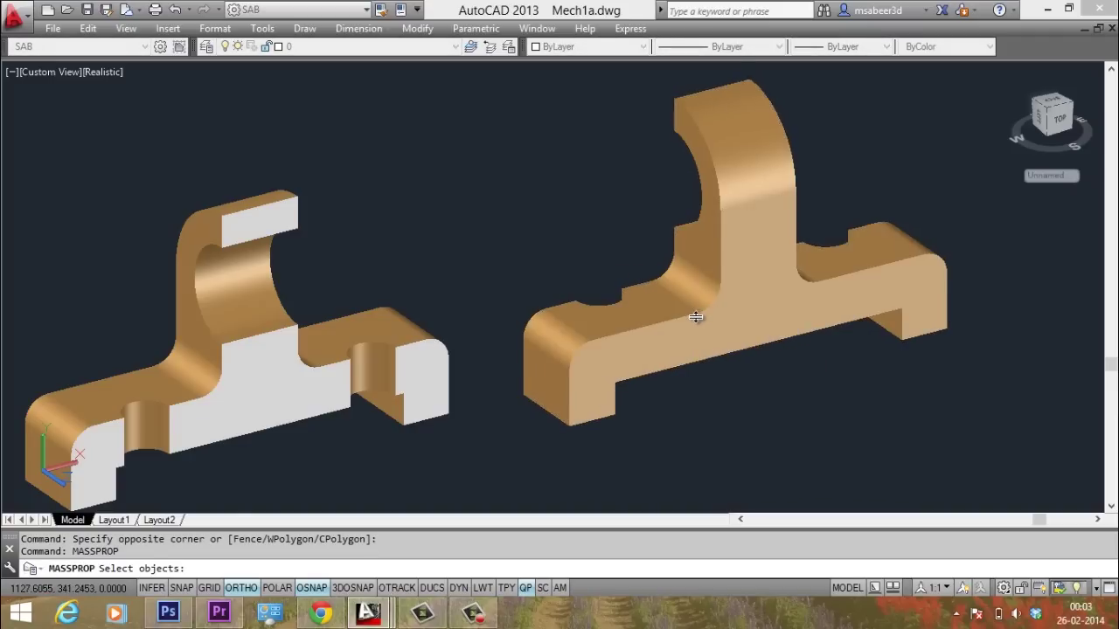
left_click(695, 318)
key("Return")
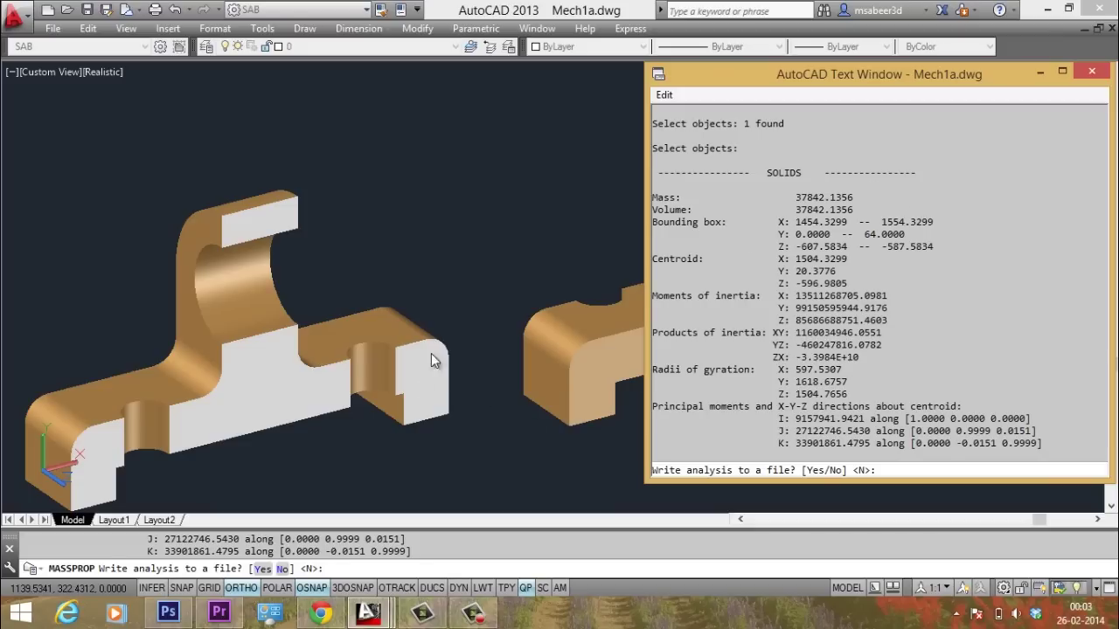
key("F2")
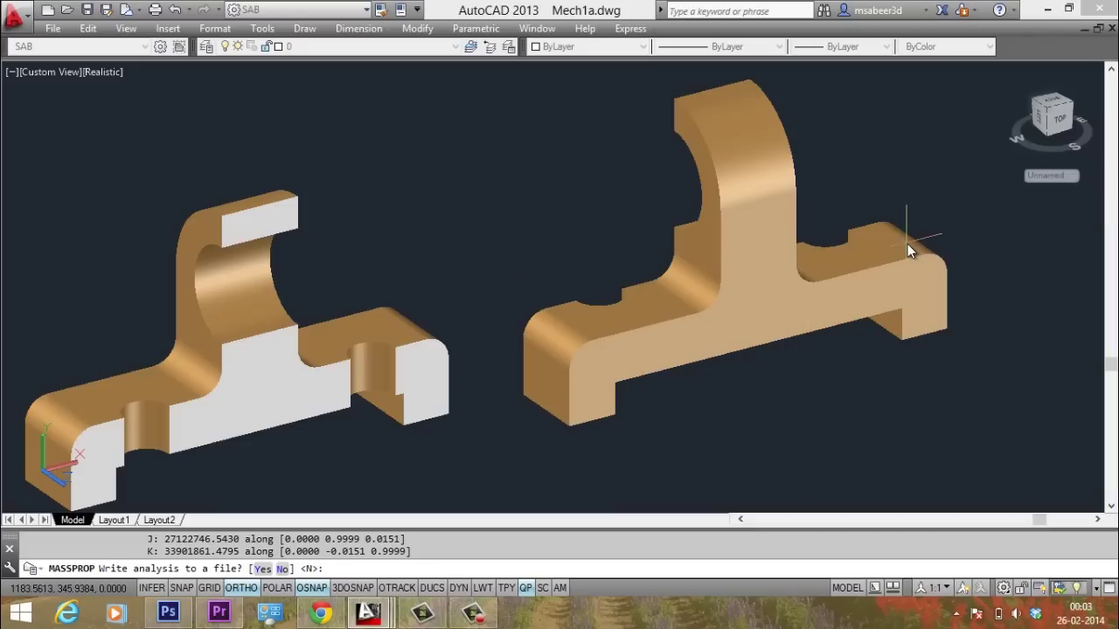